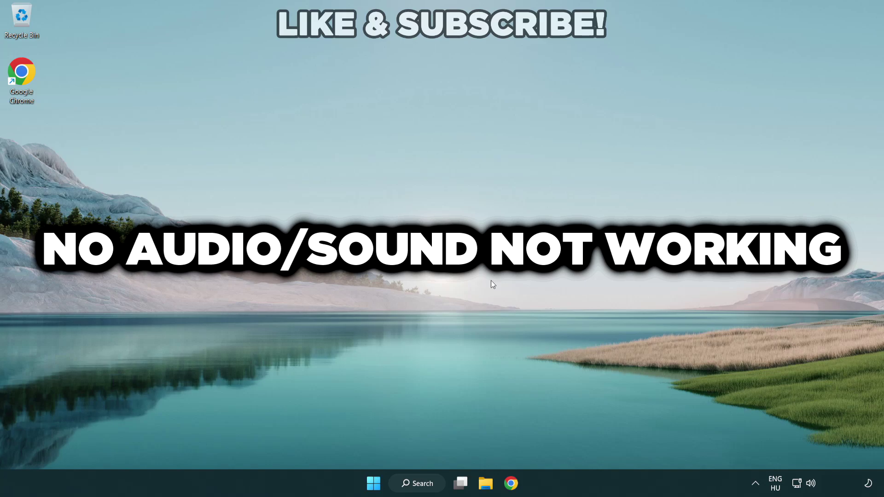
Step: Change the Quick Settings output device from CABLE Input to Speakers (High Definition Audio Device)
click(811, 486)
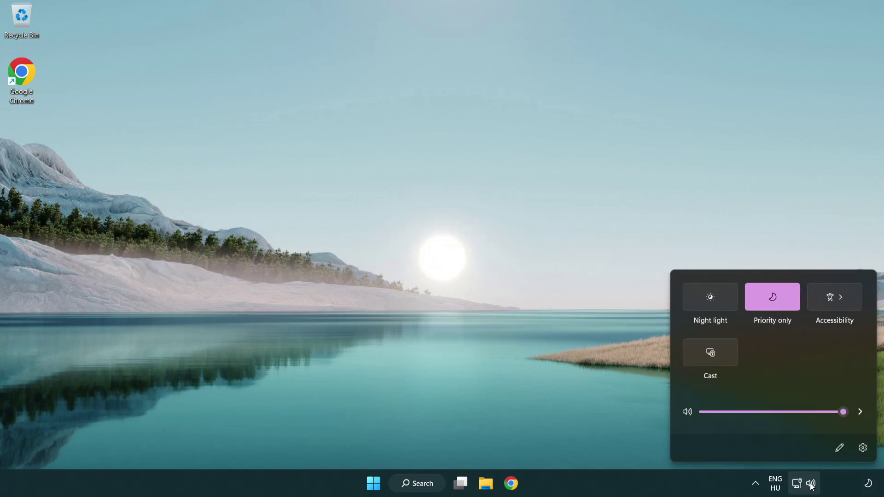
click(860, 413)
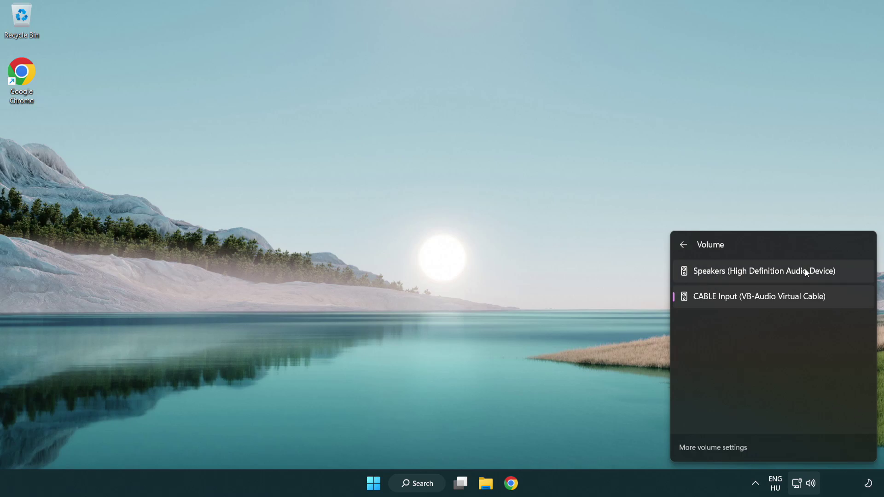
click(849, 276)
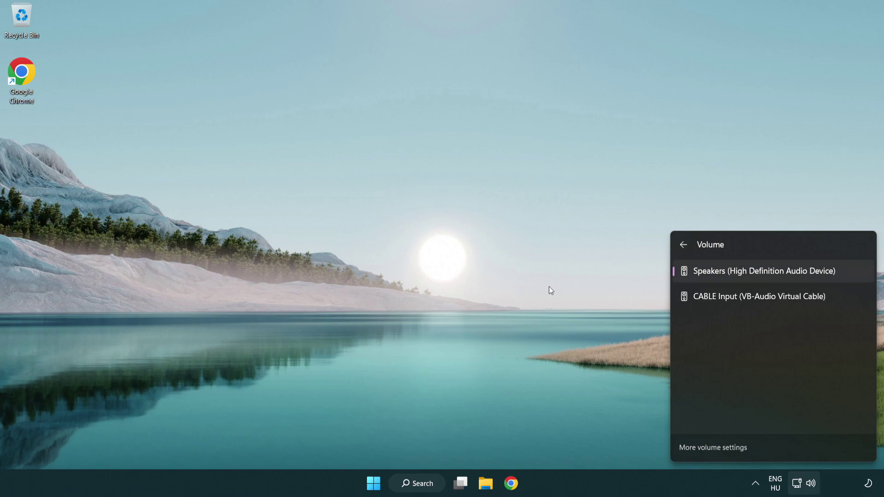
click(482, 275)
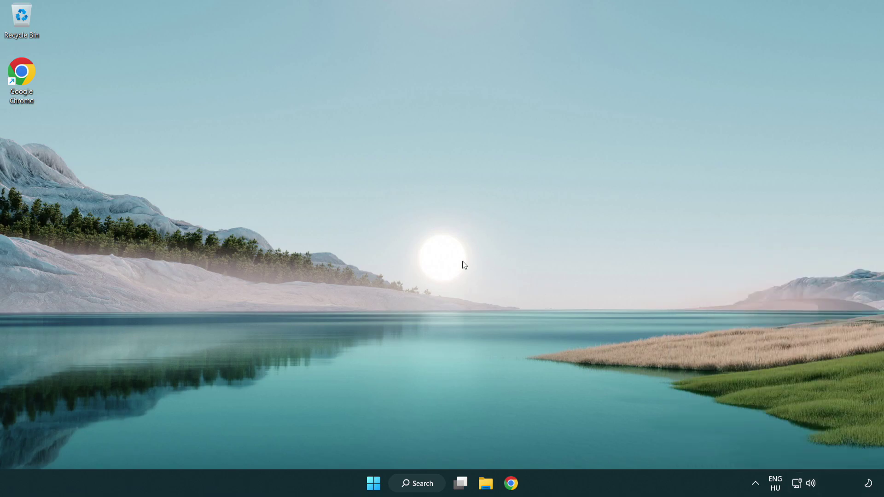
Step: Reset sound devices and app volumes to defaults from the volume mixer, then close Settings
right_click(811, 484)
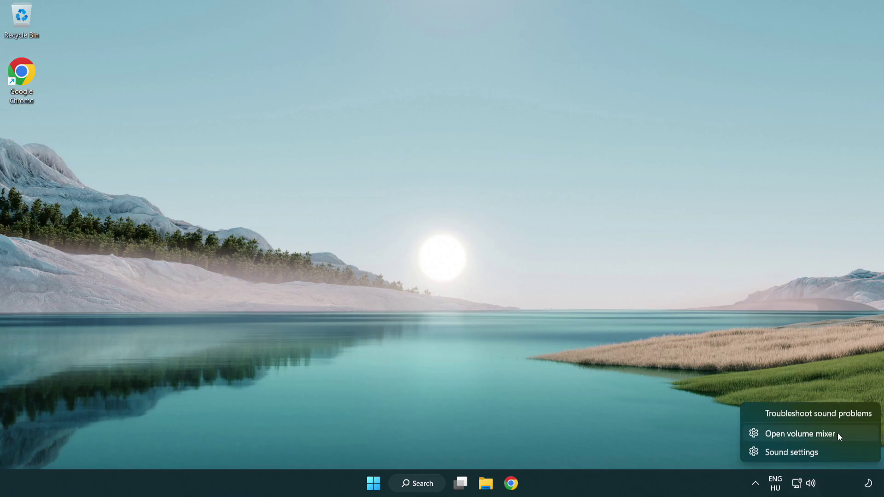
click(853, 435)
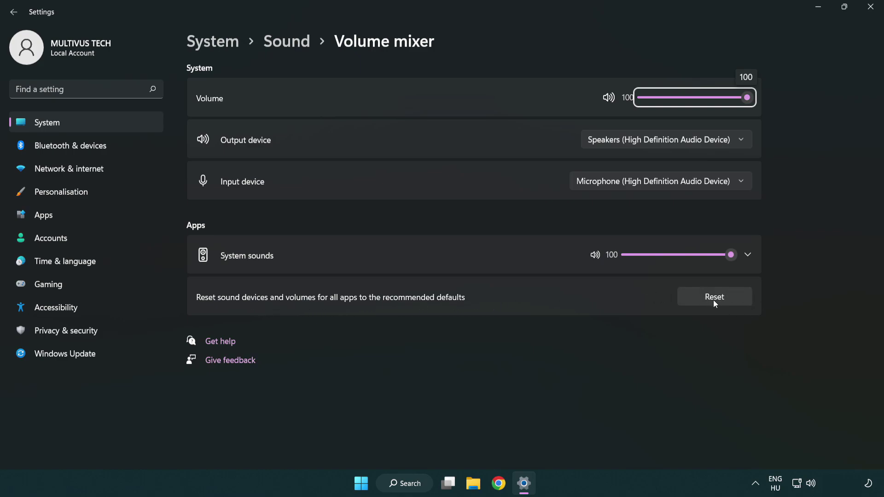
click(738, 299)
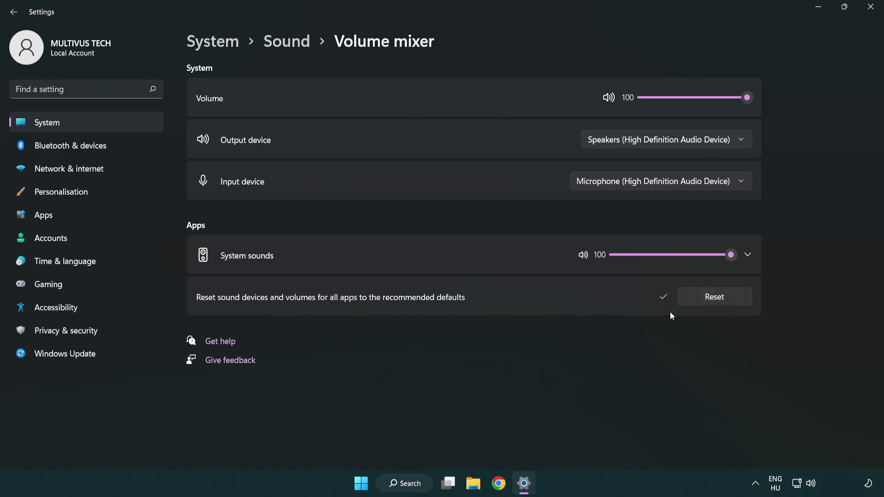
click(873, 9)
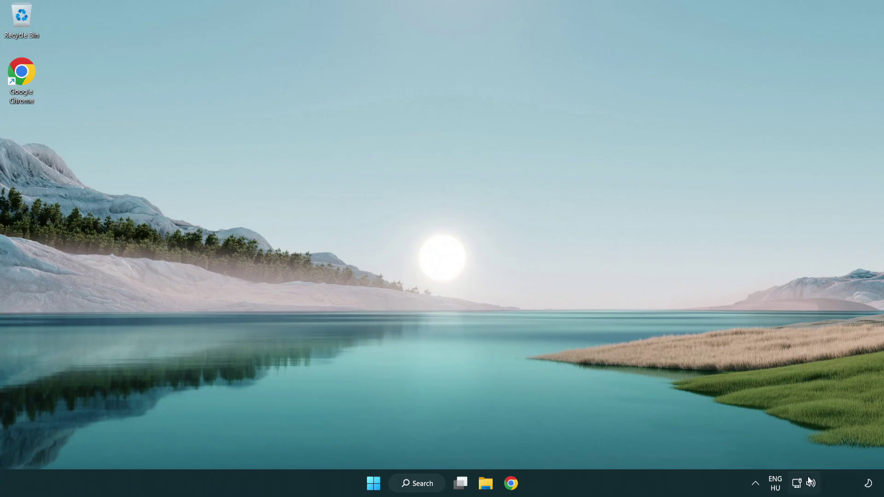
Step: Open the Sound settings page, set the output volume to 100, and scroll down to Advanced
right_click(811, 483)
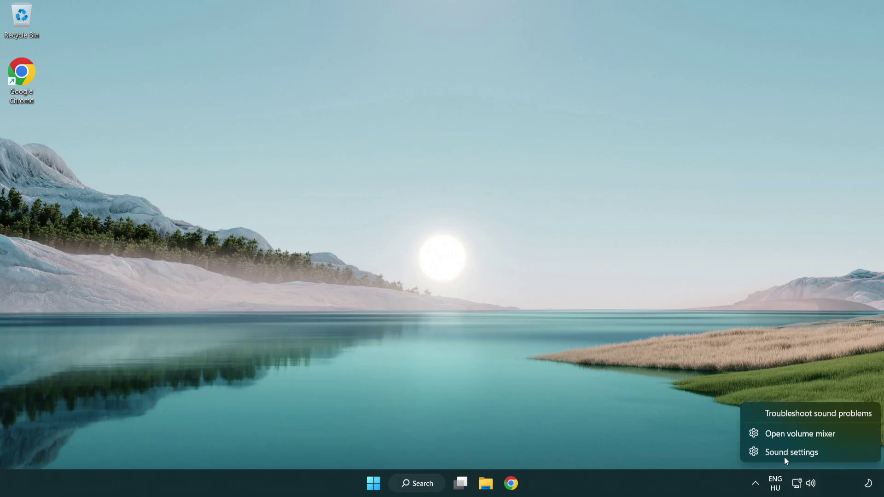
click(847, 459)
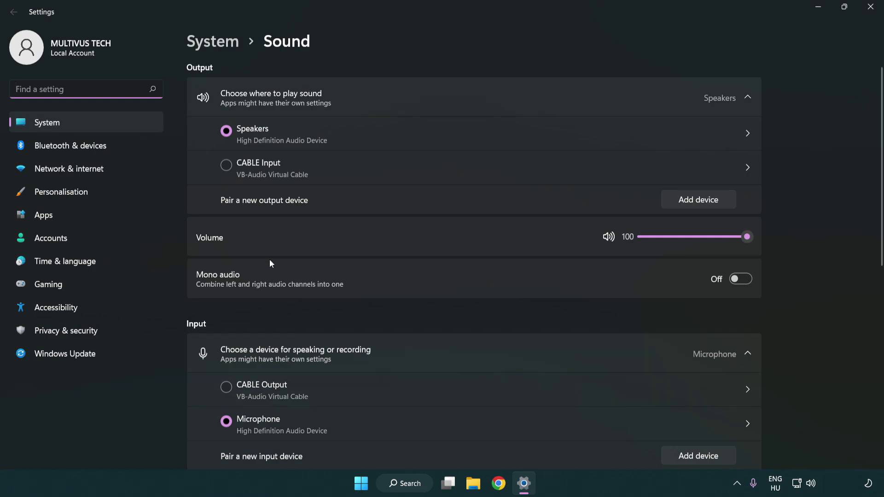
drag(713, 240, 789, 236)
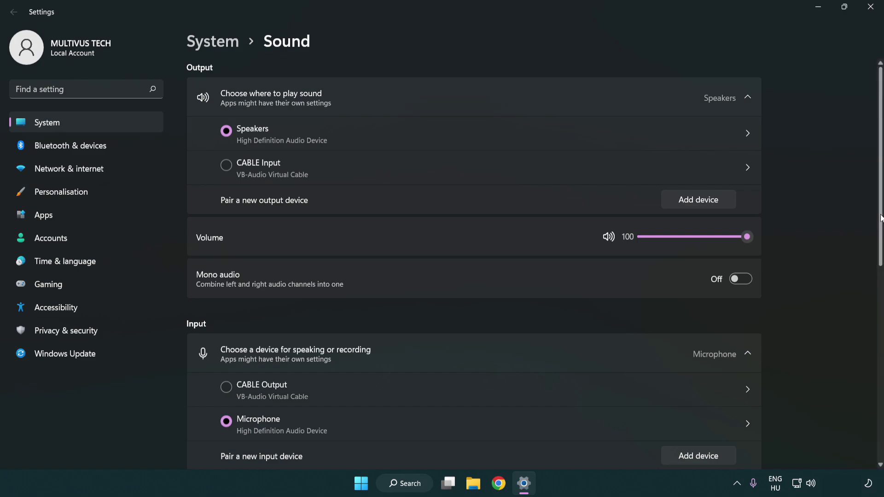
scroll(881, 218, down, 5)
scroll(514, 300, down, 2)
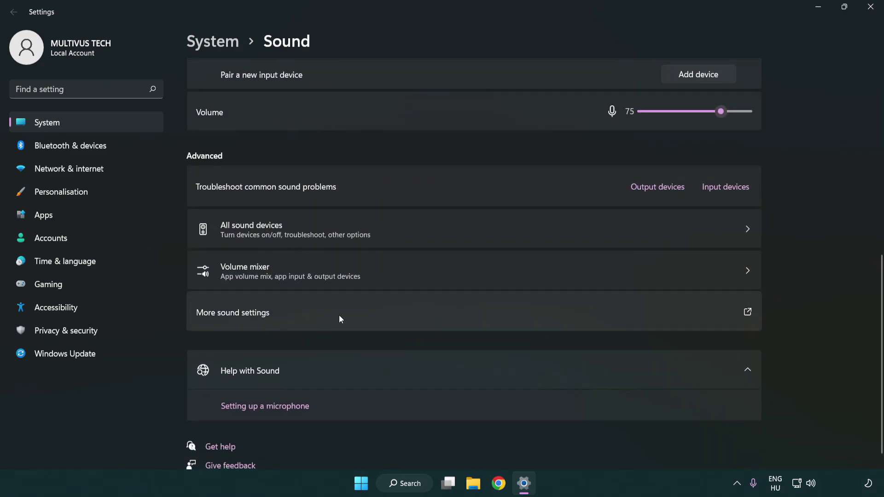
Step: Open More sound settings and disable the CABLE Input playback device
click(339, 315)
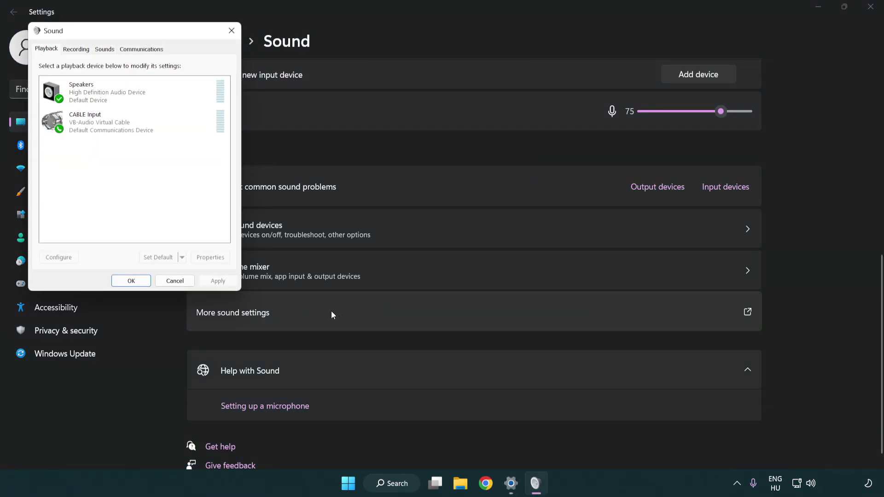
drag(159, 35, 454, 115)
click(424, 211)
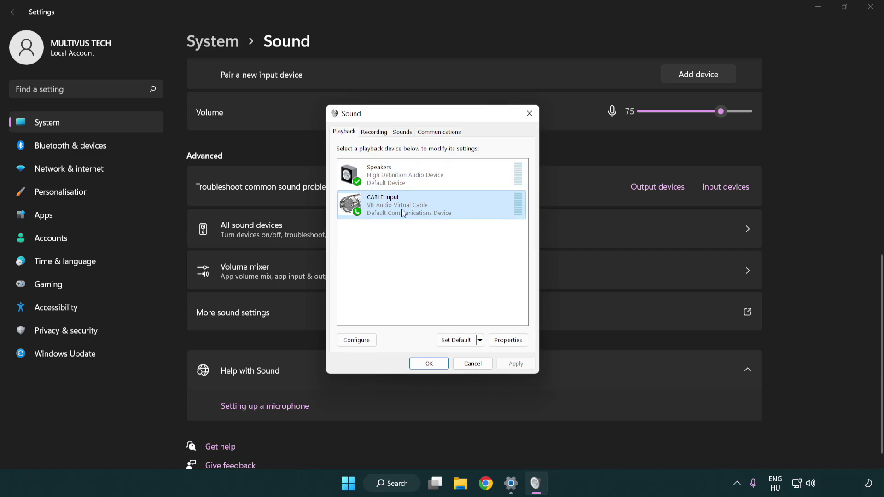
right_click(402, 209)
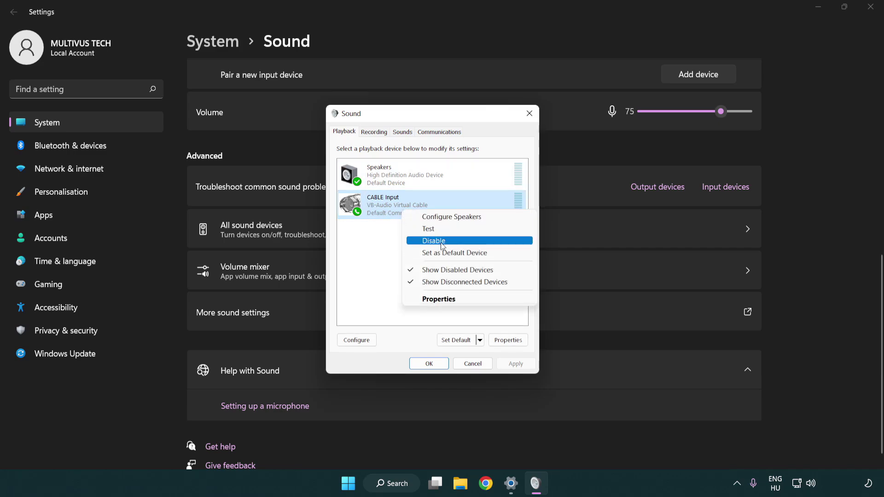
click(457, 240)
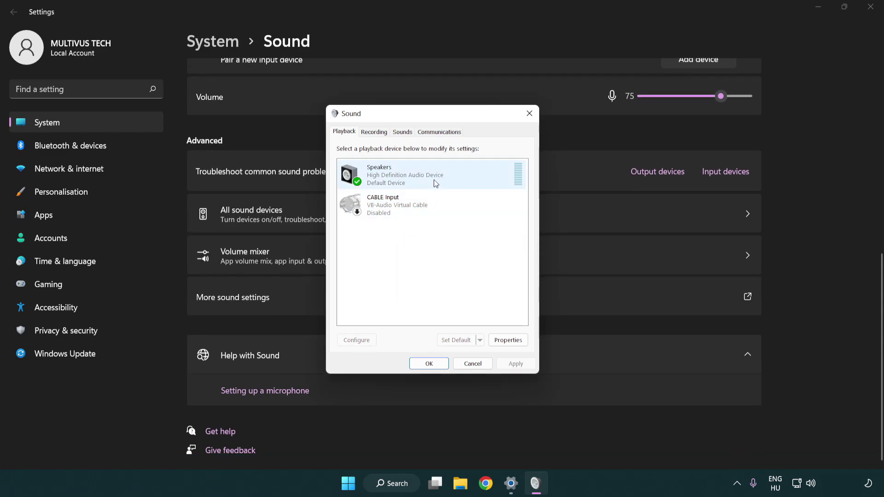
Step: Run Configure Speakers for the Speakers, choosing 7.1 Surround and completing the wizard
right_click(450, 177)
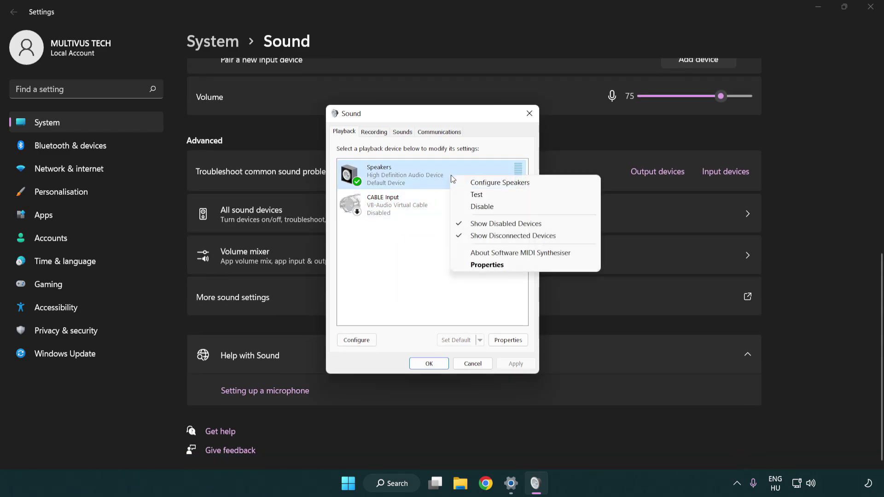
click(486, 185)
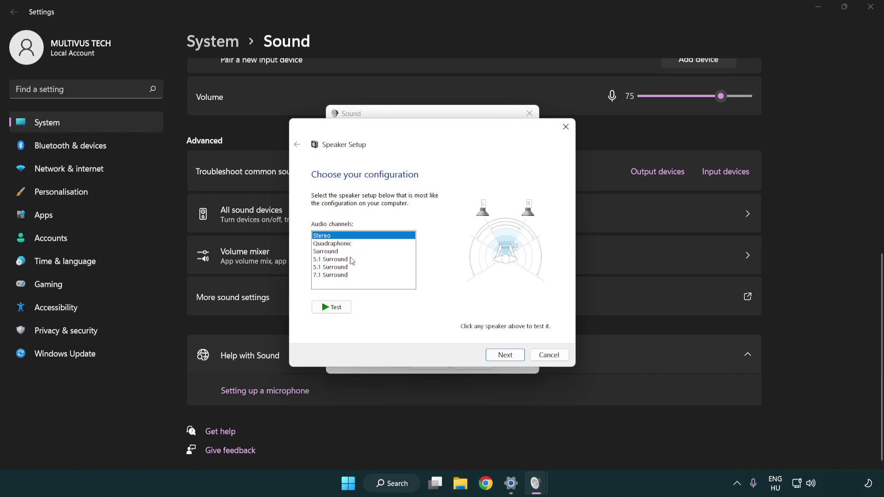
click(353, 259)
click(352, 267)
click(350, 275)
click(505, 355)
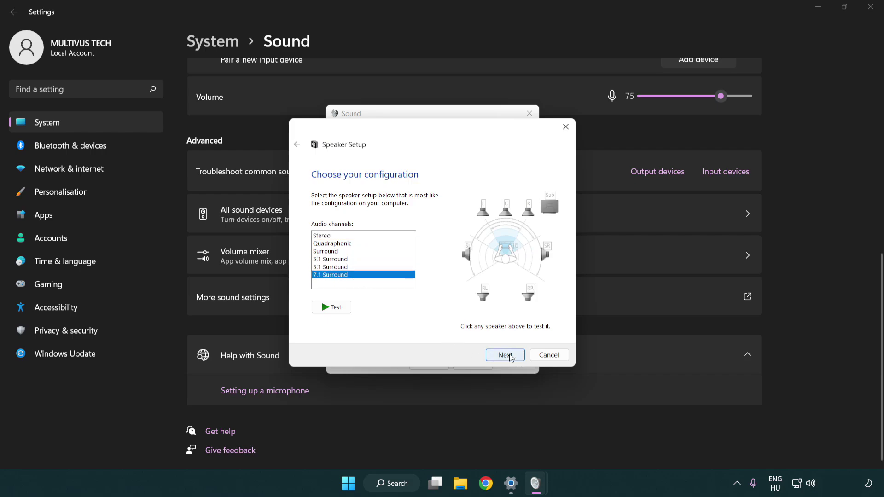
click(503, 356)
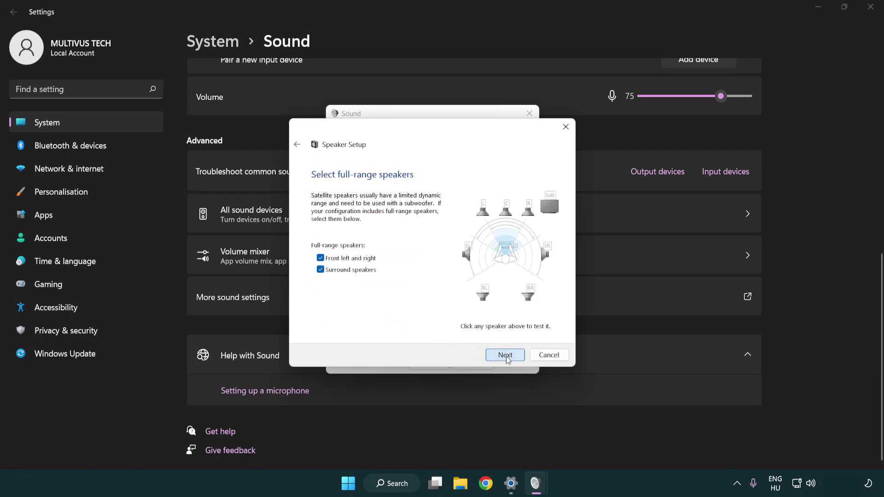
click(512, 358)
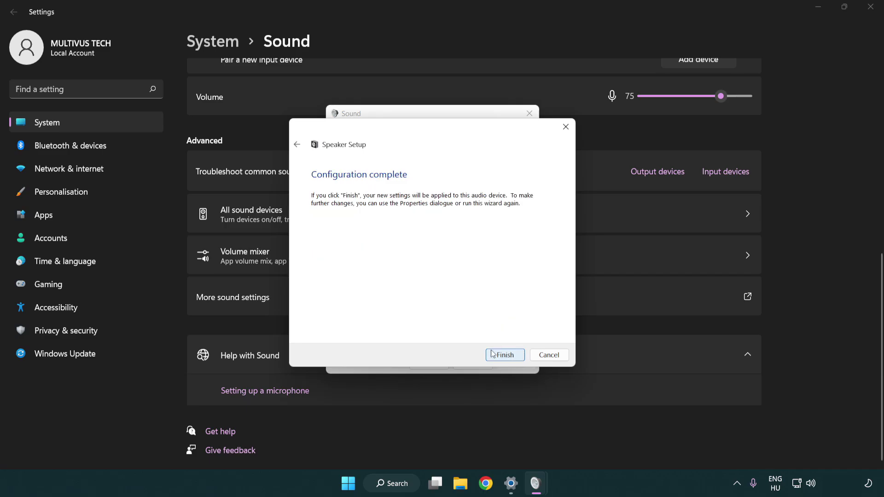
click(501, 354)
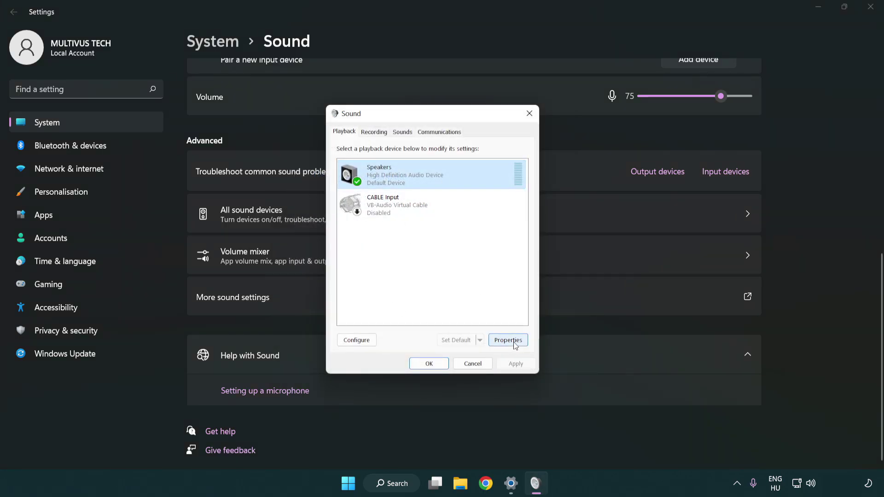
Step: Open Speakers Properties and turn off all sound enhancements
click(511, 341)
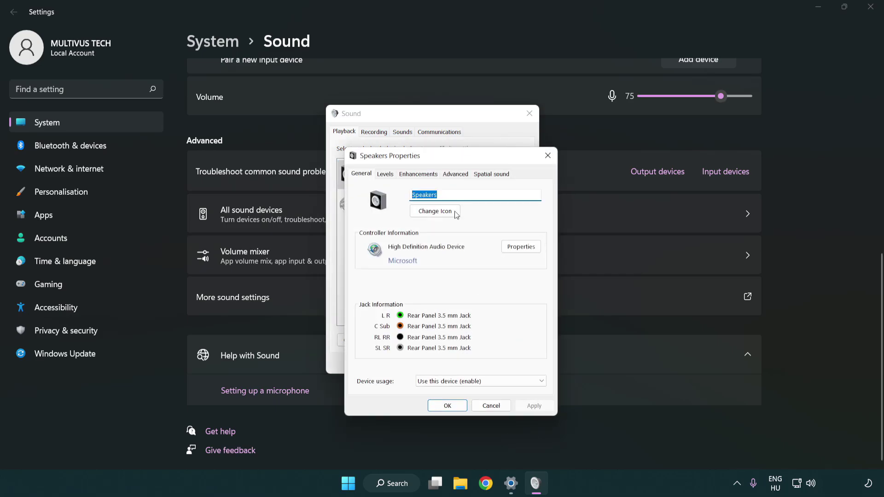
drag(445, 158, 433, 121)
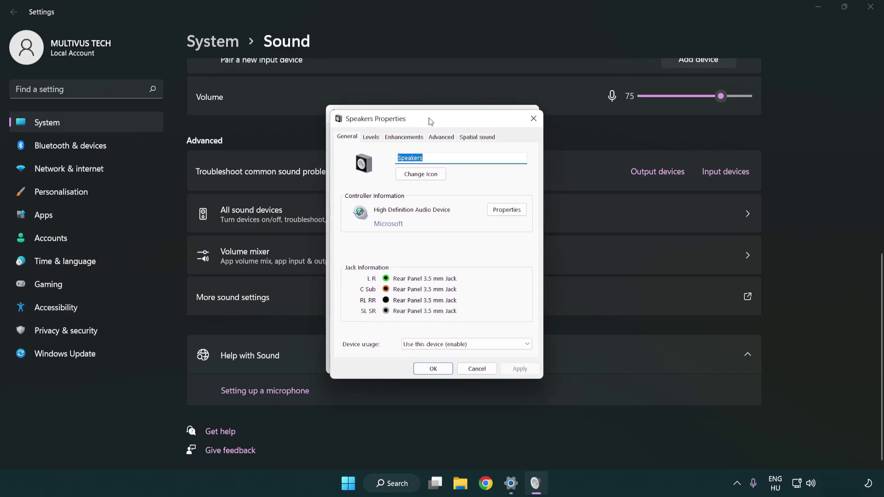
click(405, 137)
click(348, 185)
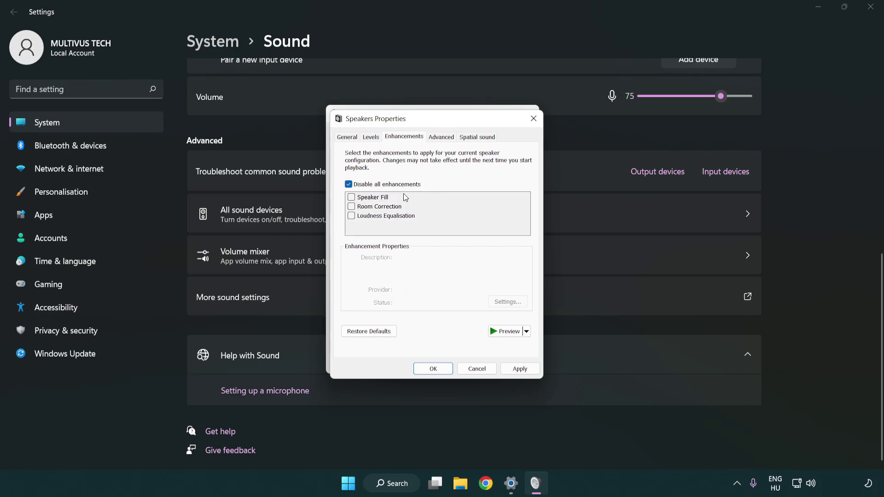
Step: Apply 16 bit, 48000 Hz (DVD Quality) as the default format and close the sound dialogs
click(443, 137)
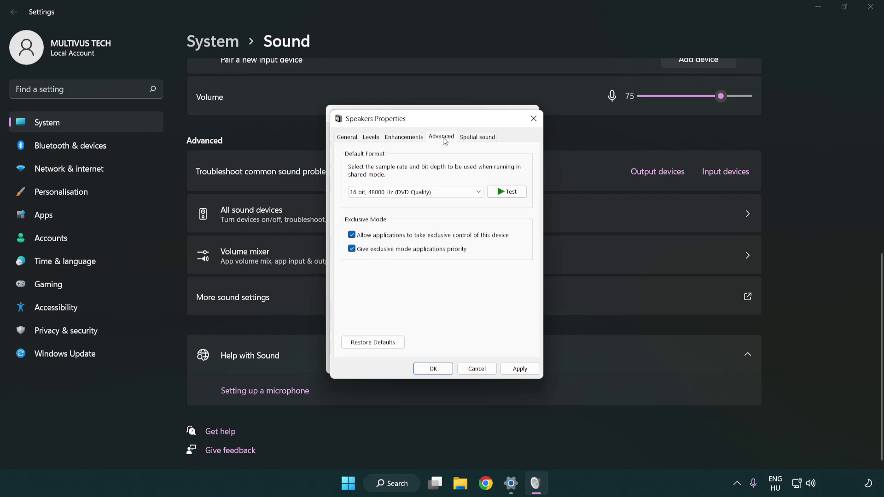
click(391, 192)
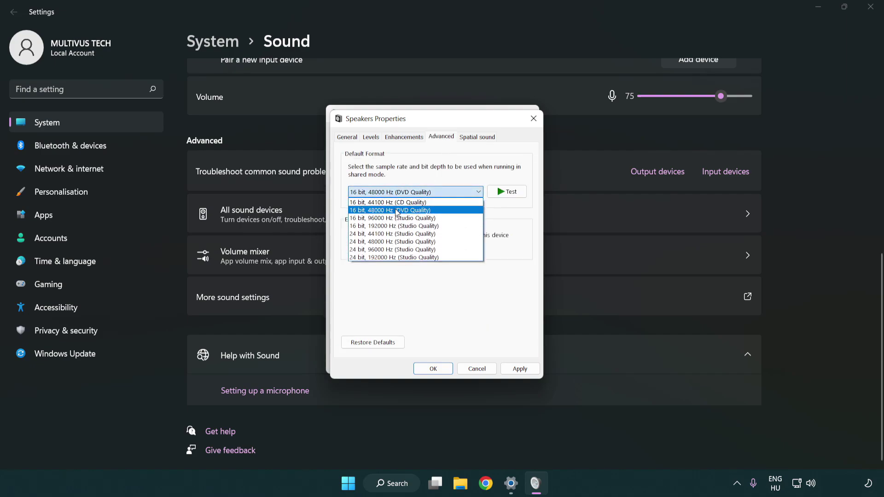
click(397, 212)
click(519, 369)
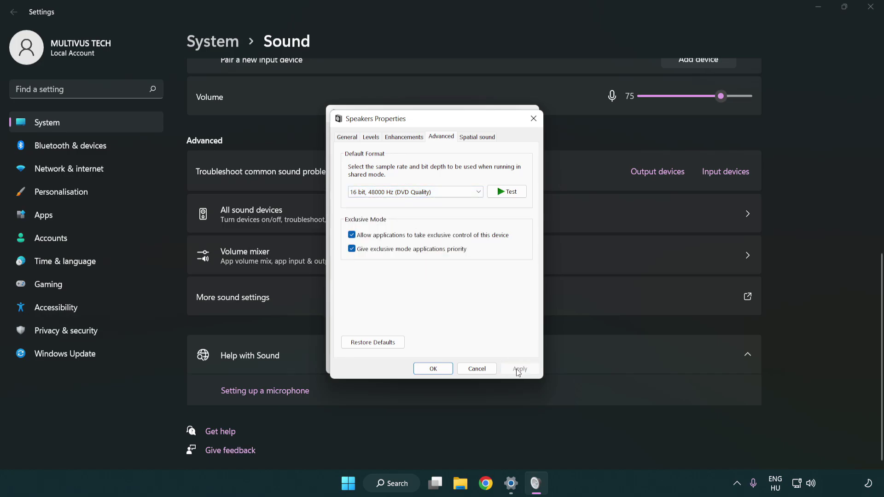
click(433, 368)
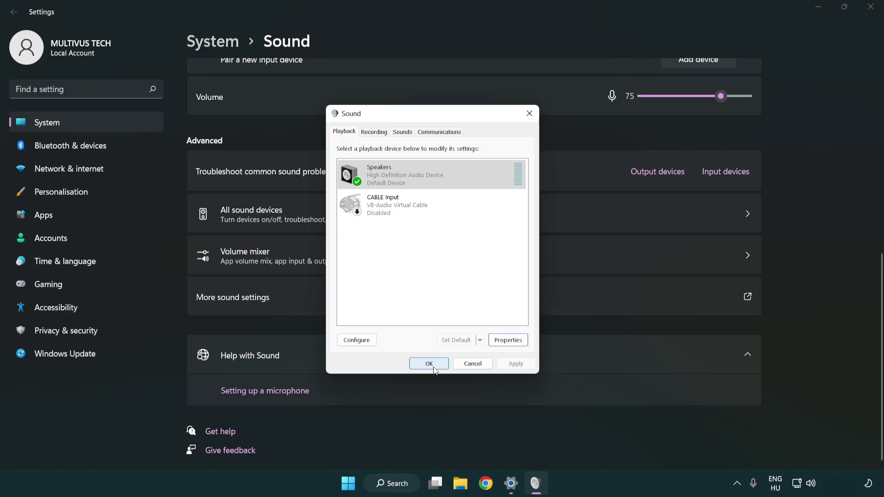
click(429, 365)
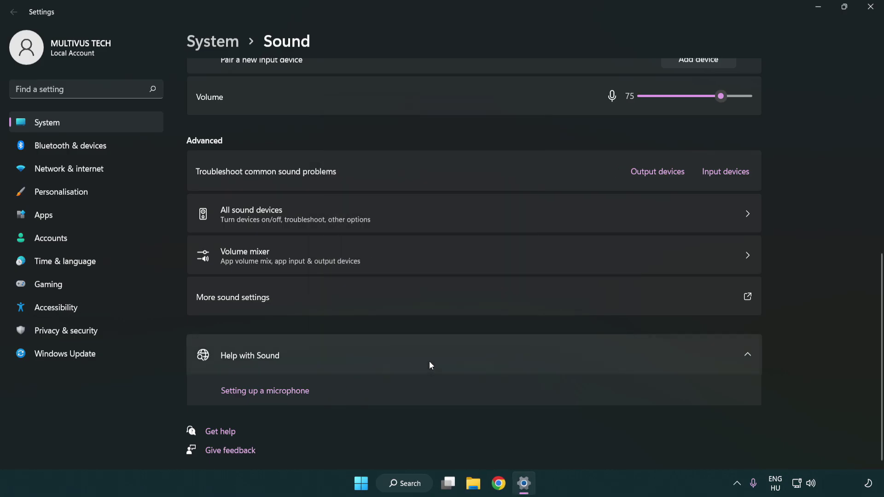
Step: Close Settings, then search 'device manager' from the taskbar
click(870, 7)
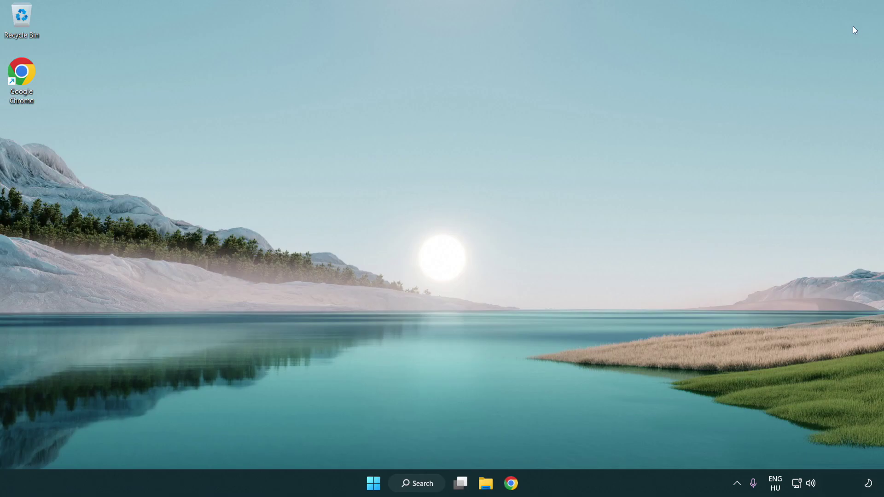
click(374, 485)
click(587, 446)
click(427, 491)
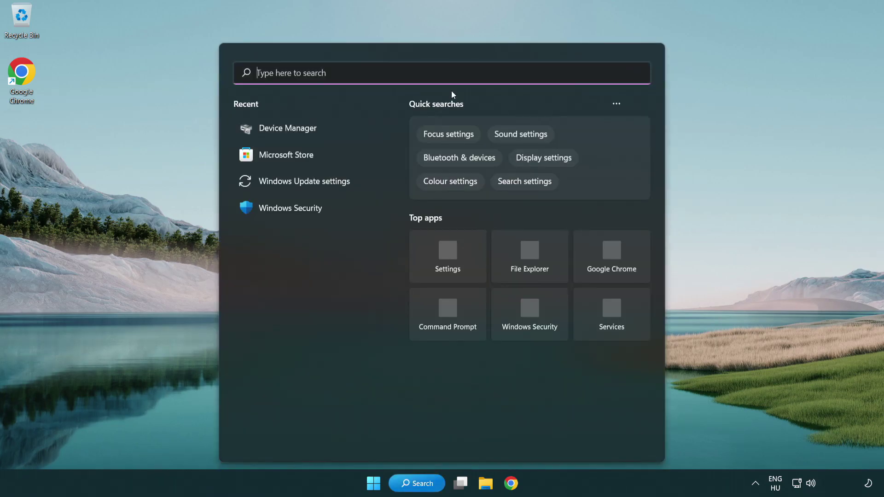
text(device manager)
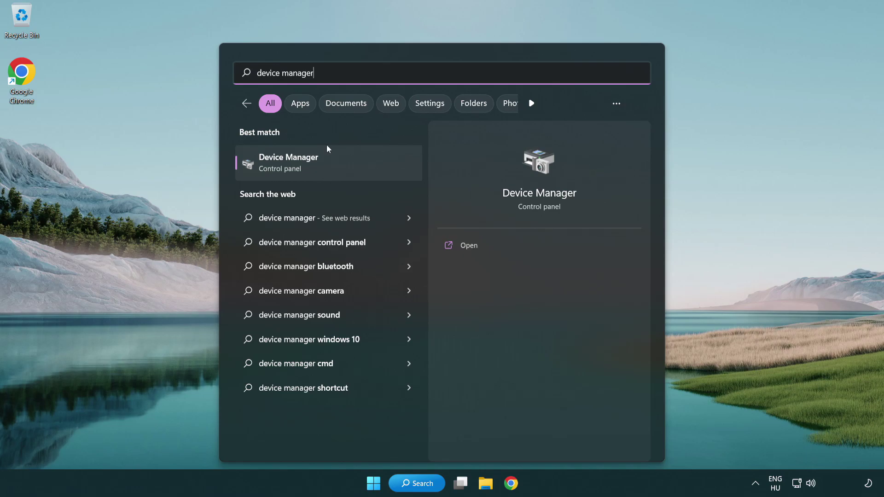
Step: Launch Device Manager, expand Sound, video and game controllers, and right-click High Definition Audio Device
click(363, 168)
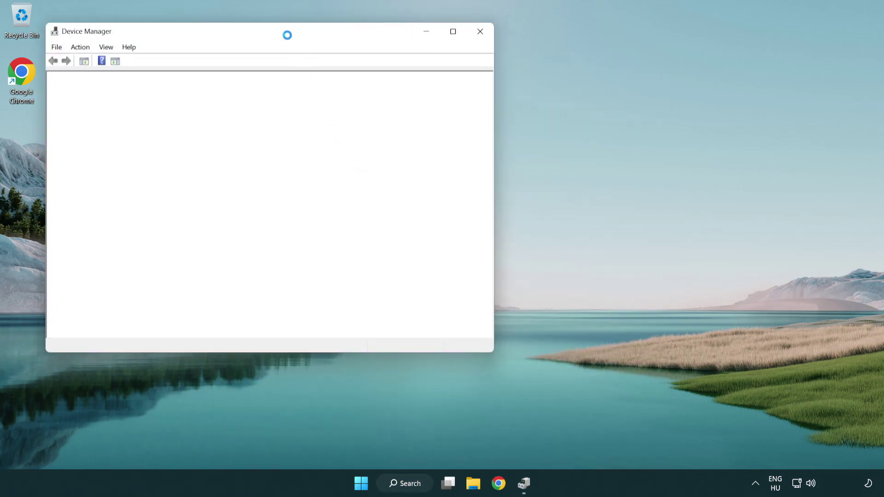
drag(280, 29, 445, 80)
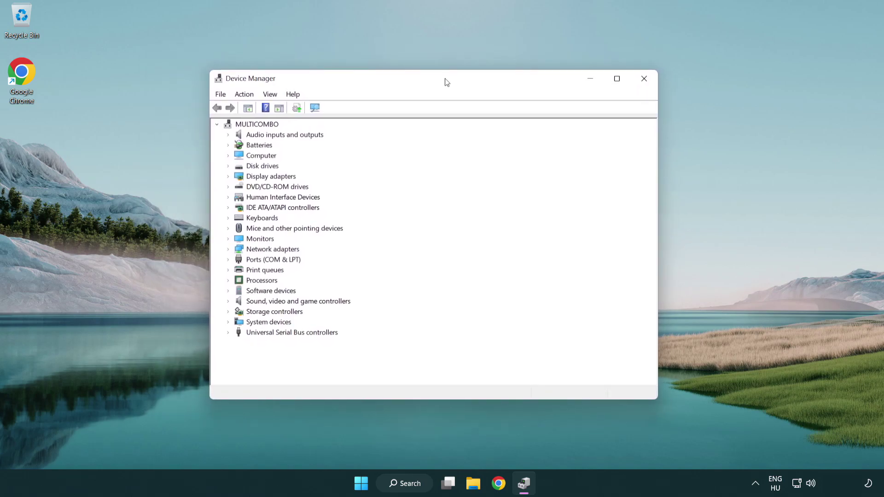
click(309, 302)
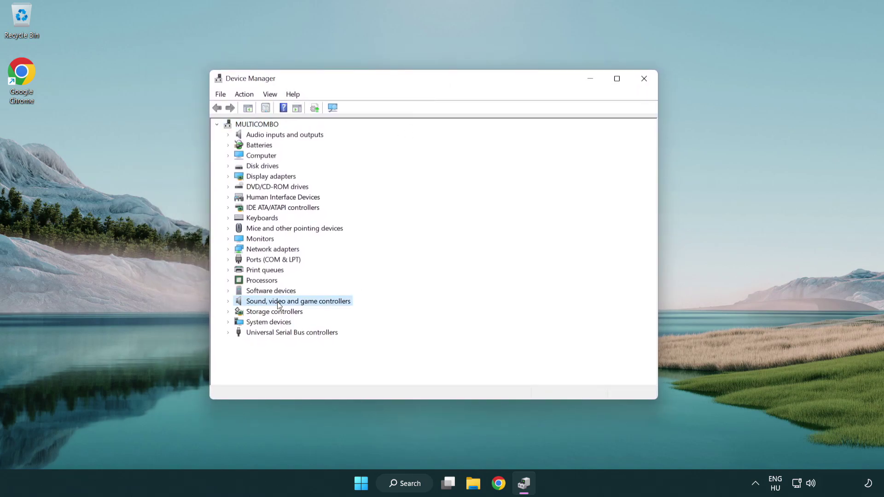
click(228, 302)
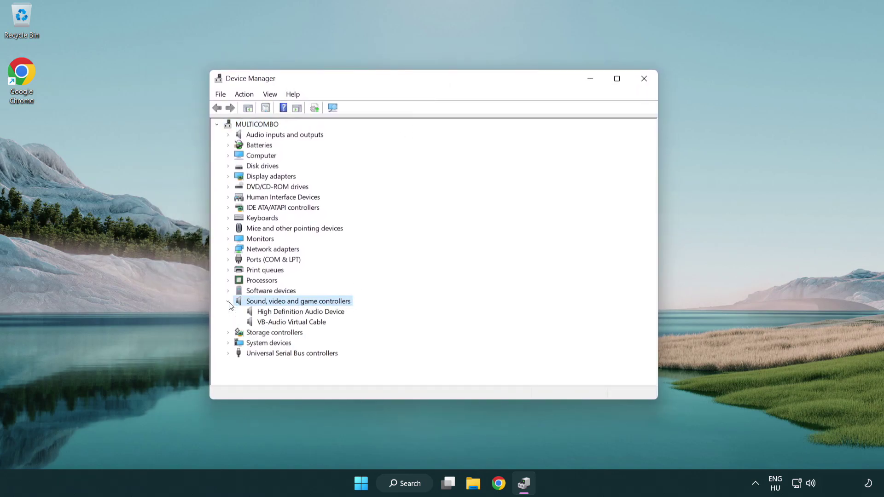
click(275, 314)
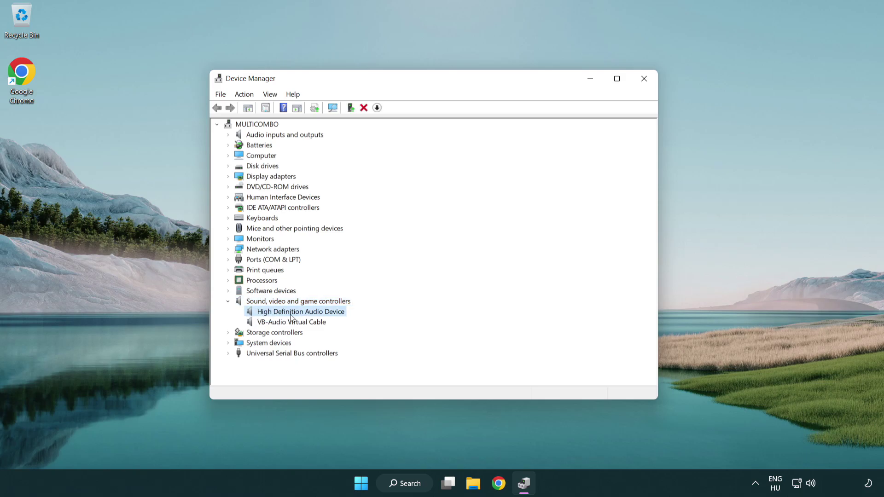
right_click(309, 311)
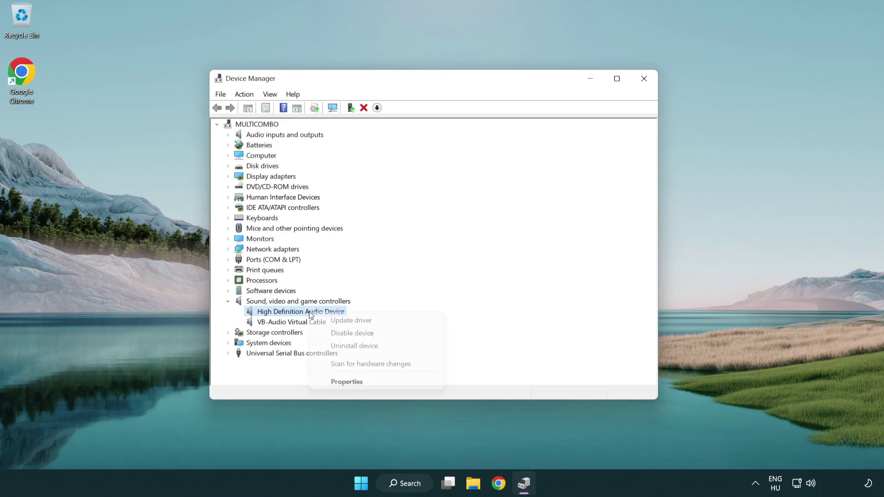
Step: Install the High Definition Audio Device driver from the local driver list, accepting the warning
click(382, 320)
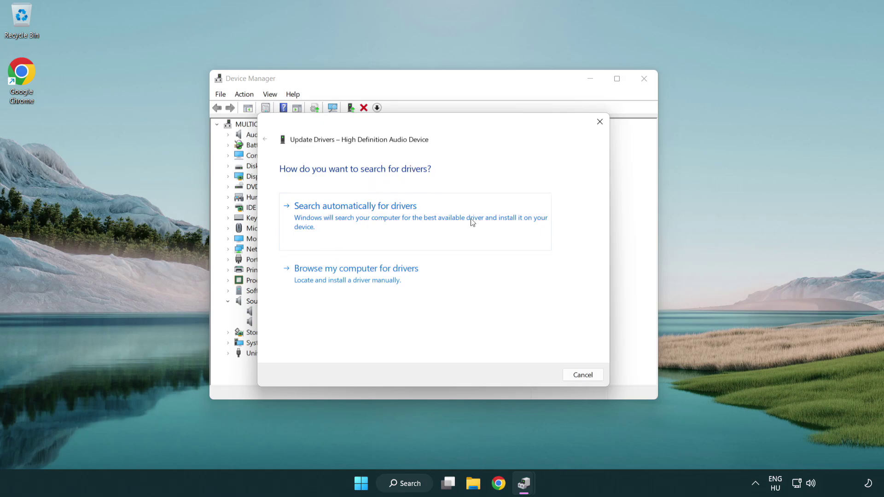
click(358, 288)
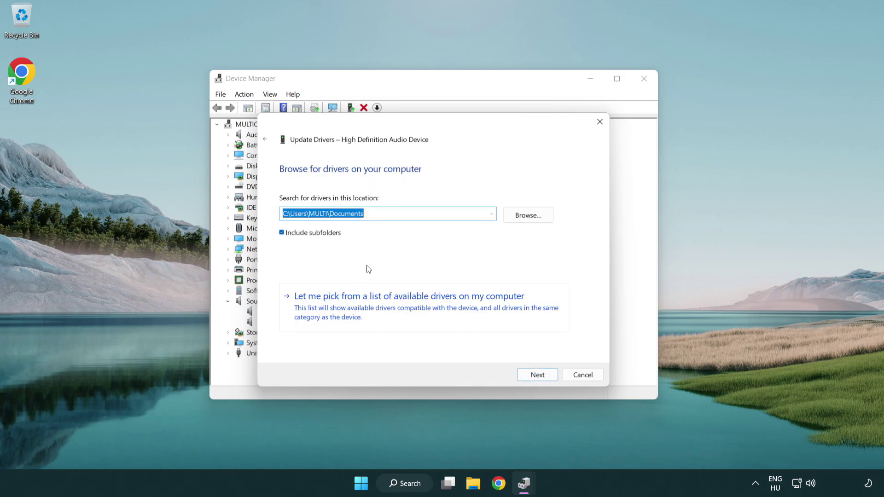
click(424, 310)
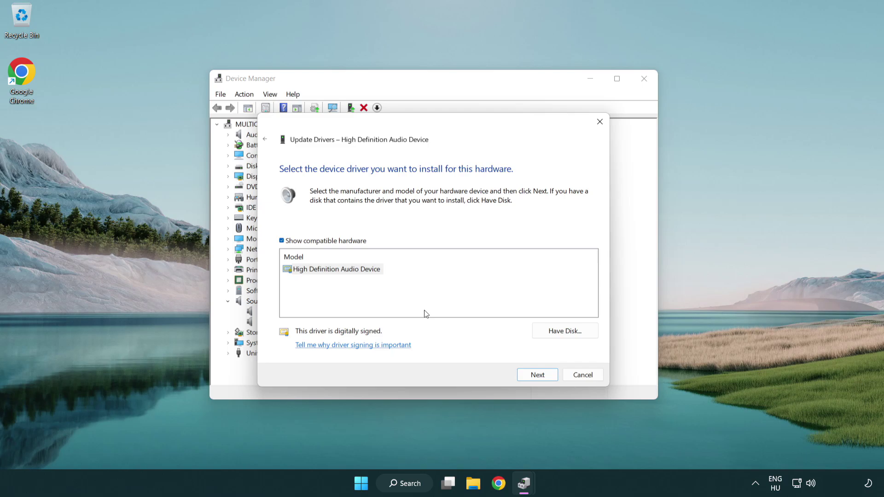
click(283, 271)
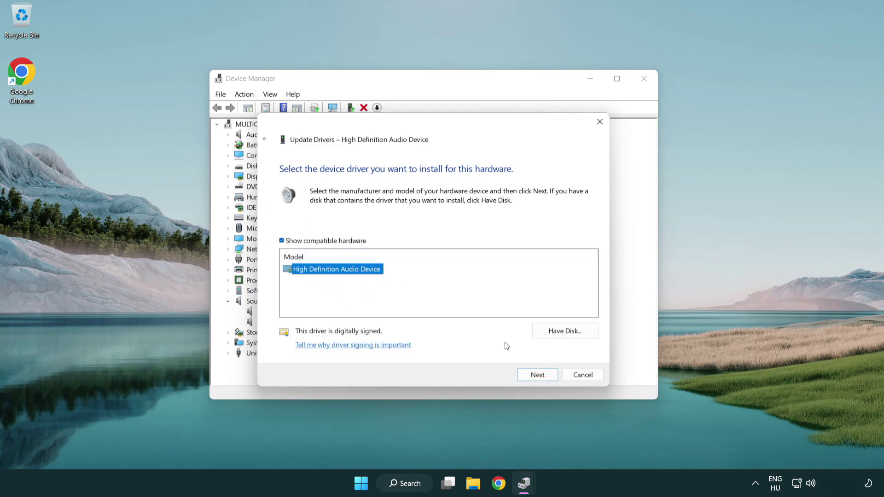
click(548, 379)
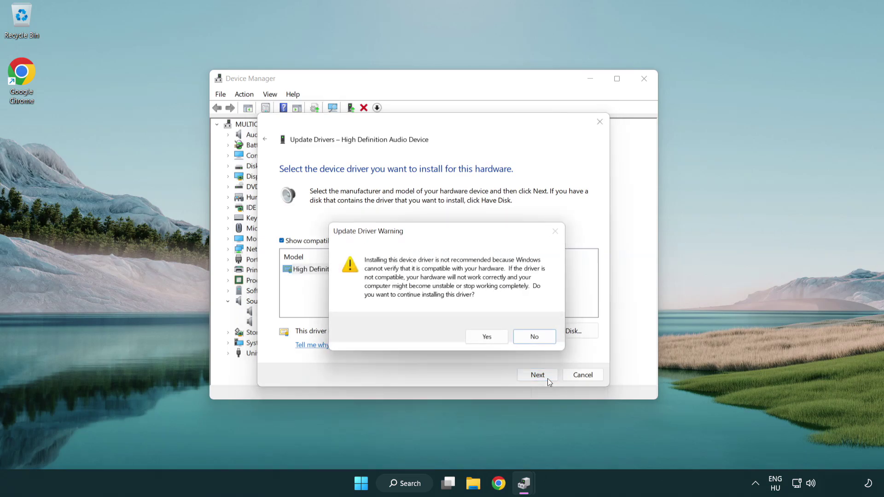
click(488, 339)
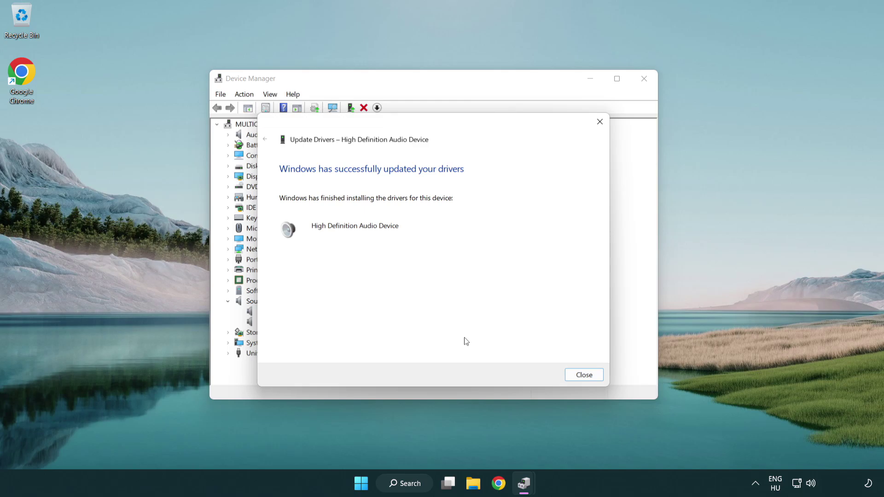
Step: Close the driver wizard and Device Manager, then open the Start menu's power options
click(584, 376)
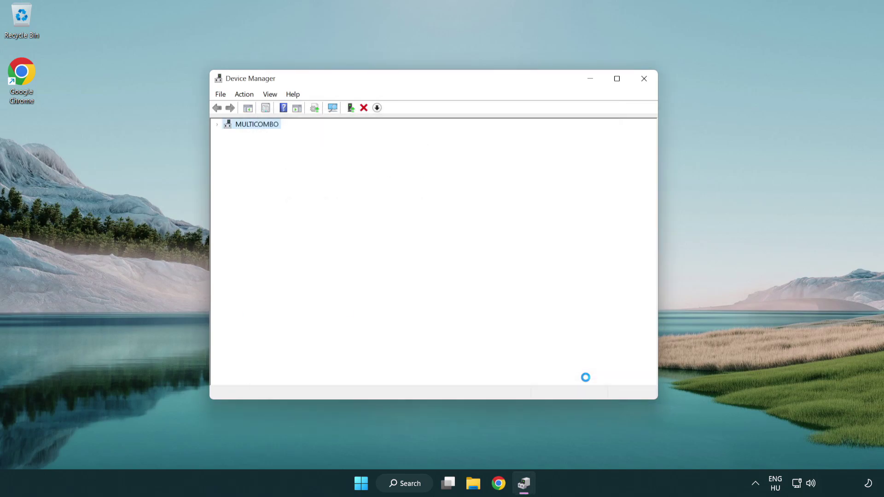
click(644, 79)
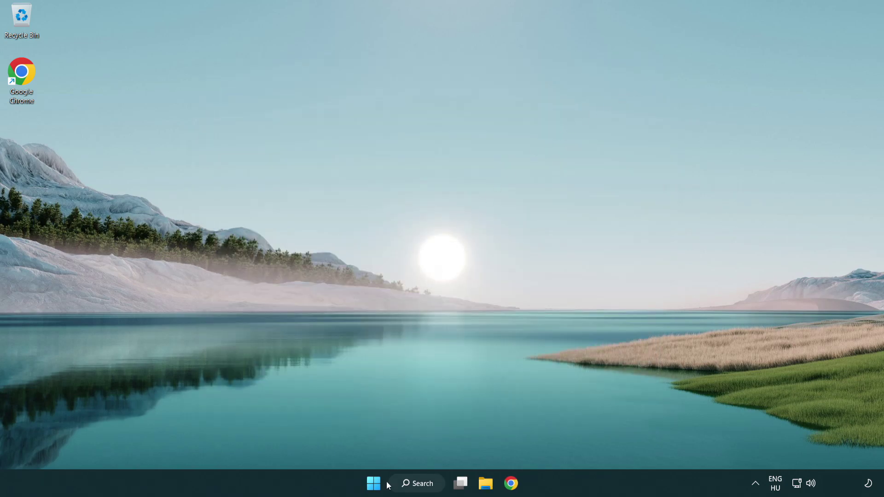
click(373, 482)
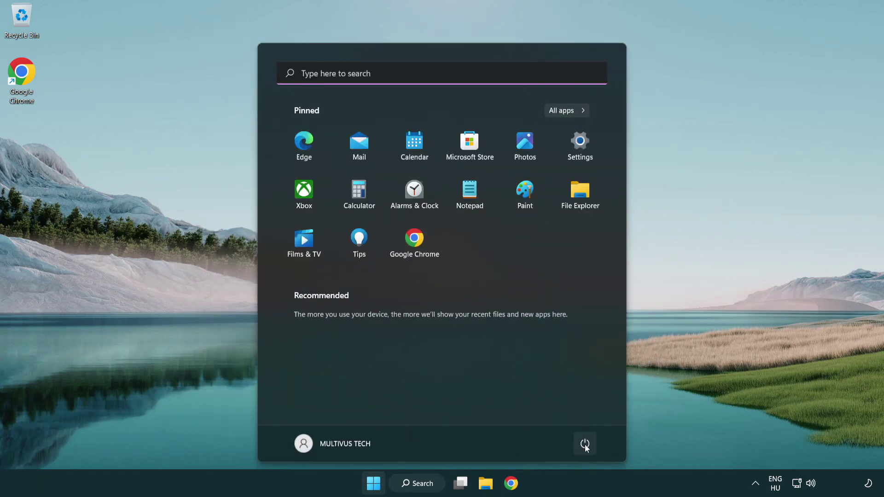
click(585, 444)
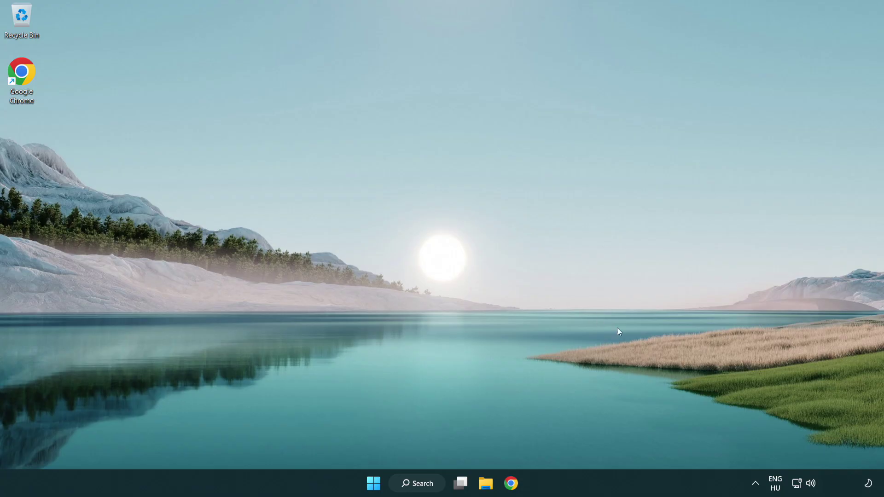
Step: Launch the Playing Audio sound troubleshooter from the taskbar speaker icon's Troubleshoot sound problems option
right_click(813, 486)
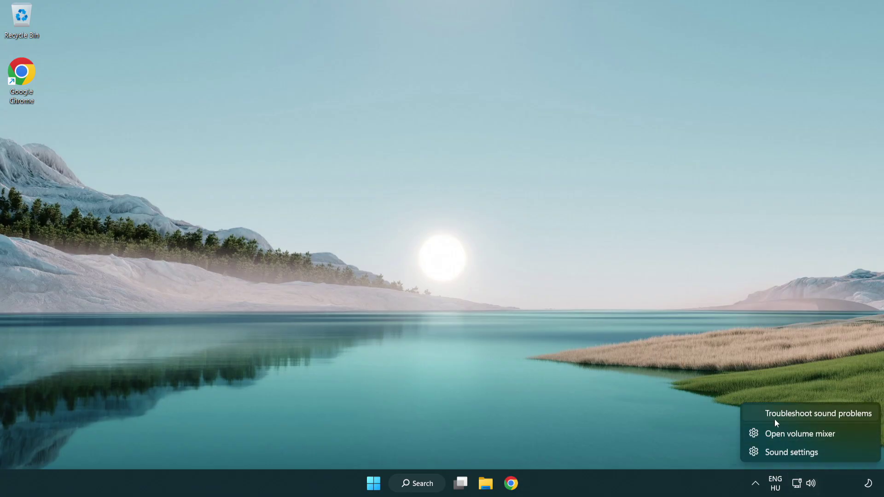
click(806, 416)
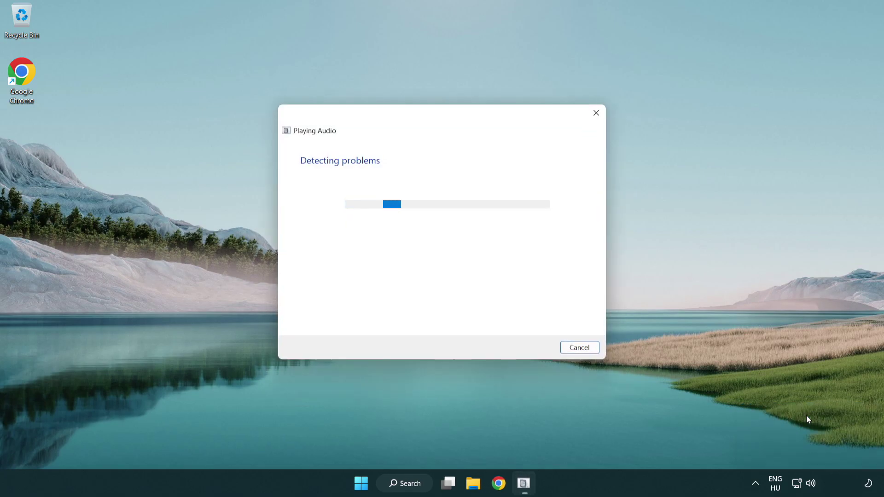